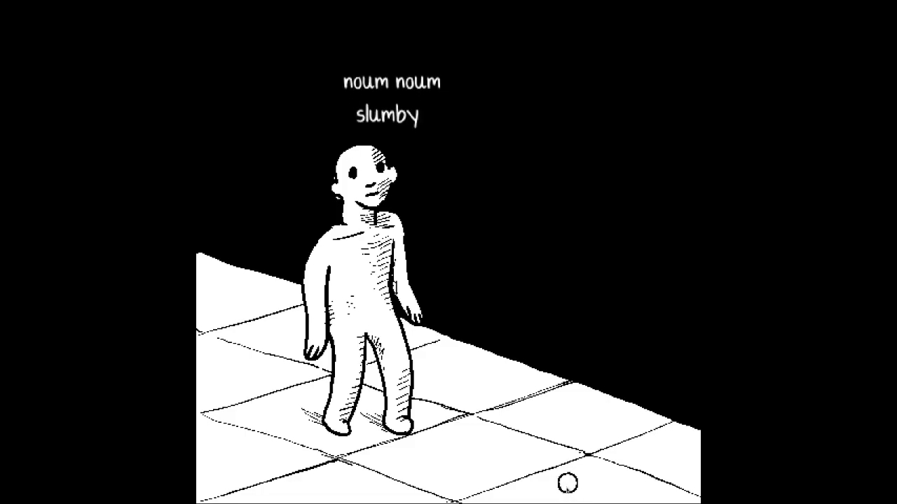
left_click(568, 485)
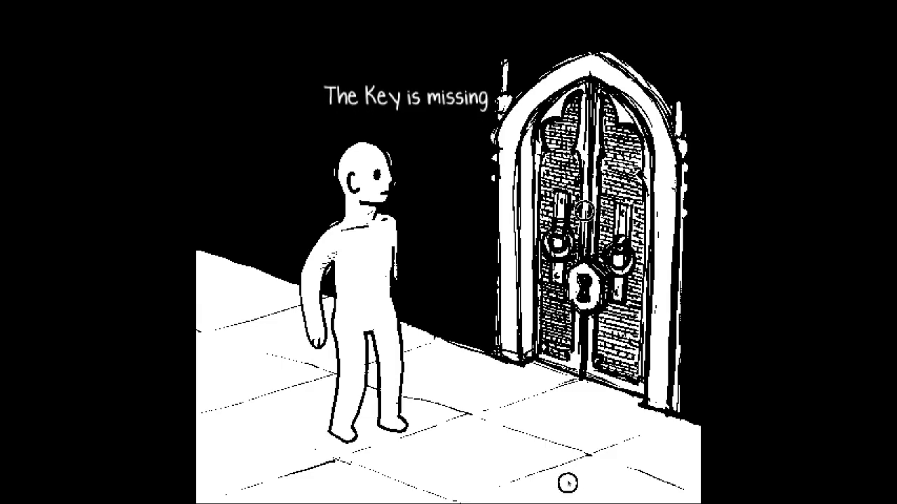
left_click(566, 482)
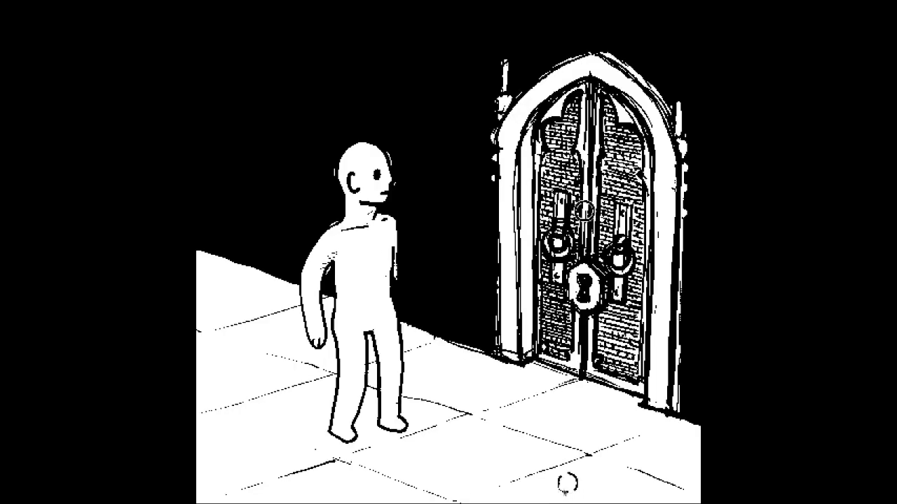
left_click(566, 483)
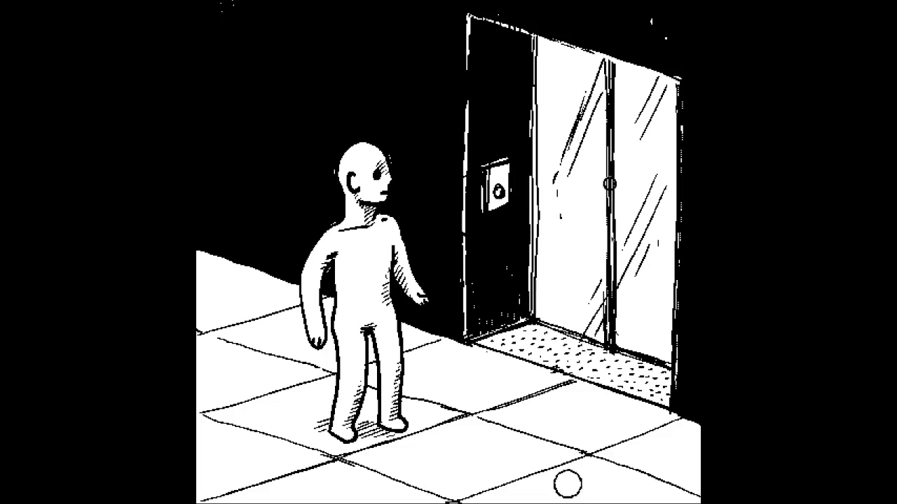
left_click(568, 483)
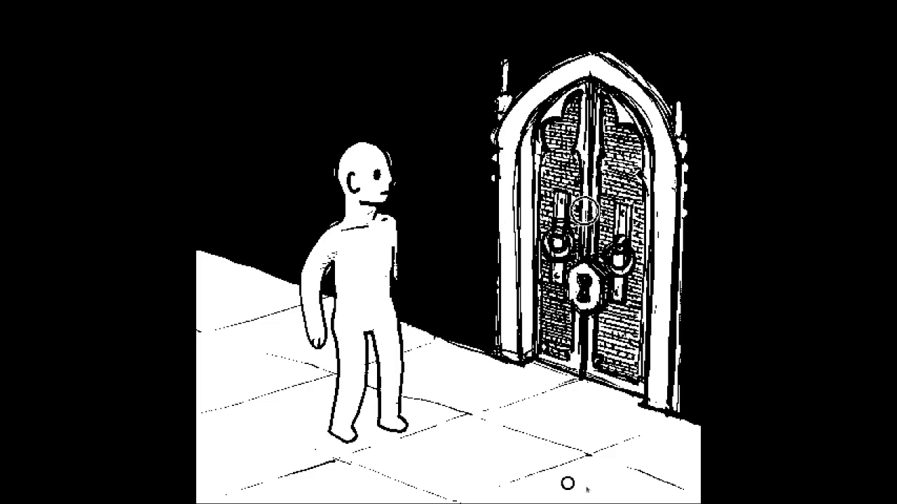
left_click(568, 482)
left_click(583, 210)
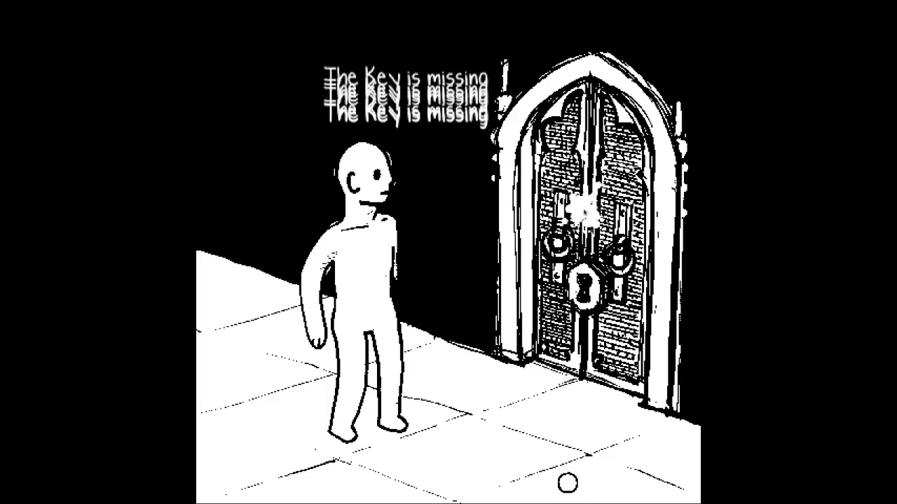
left_click(567, 483)
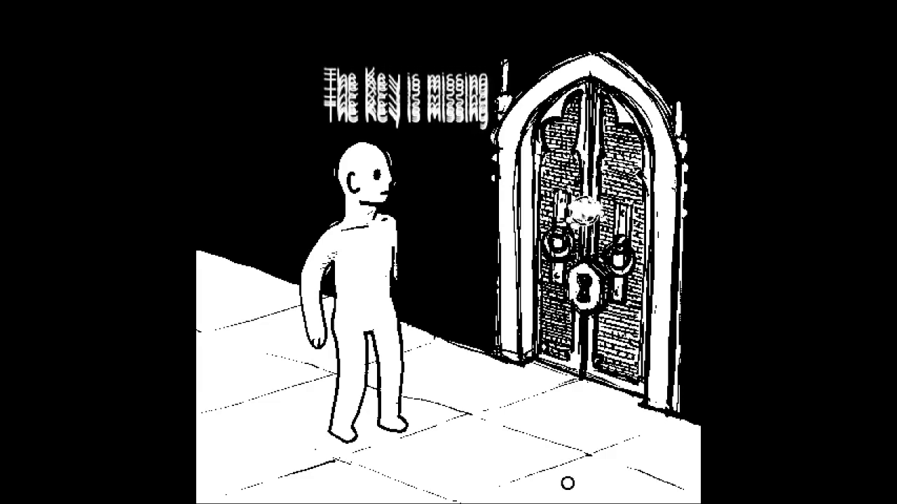
left_click(567, 484)
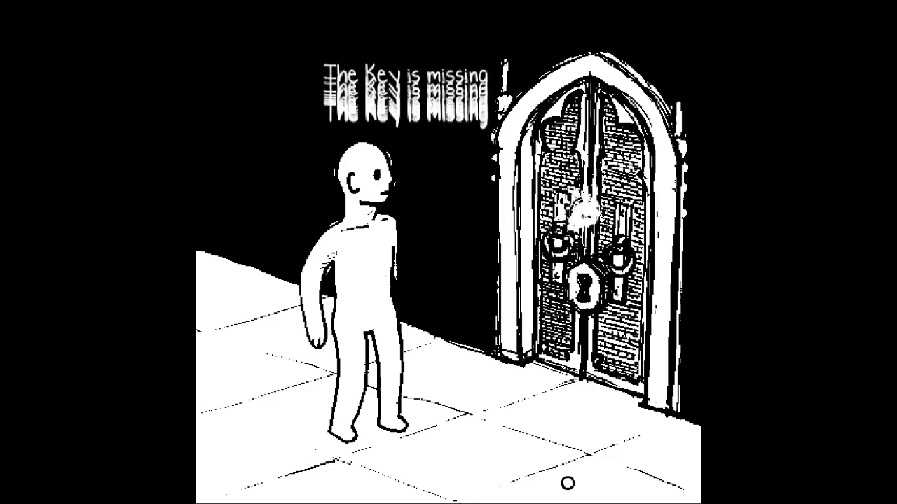
left_click(568, 484)
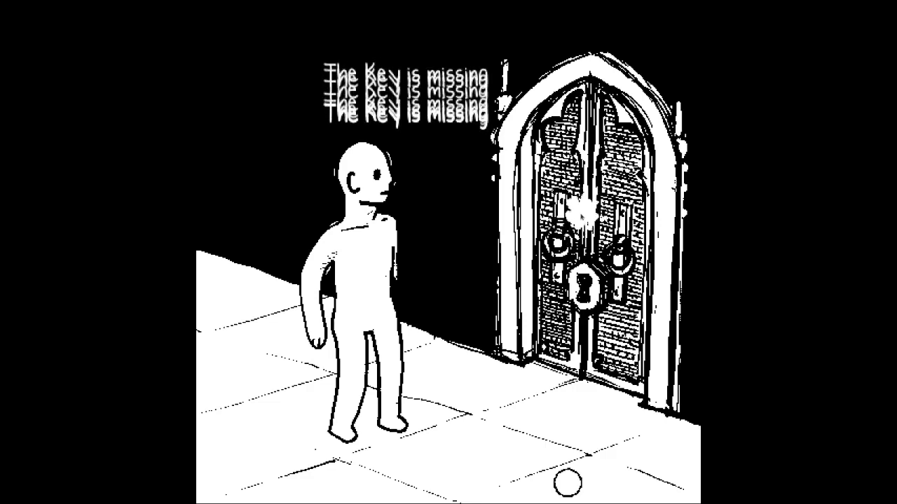
left_click(568, 483)
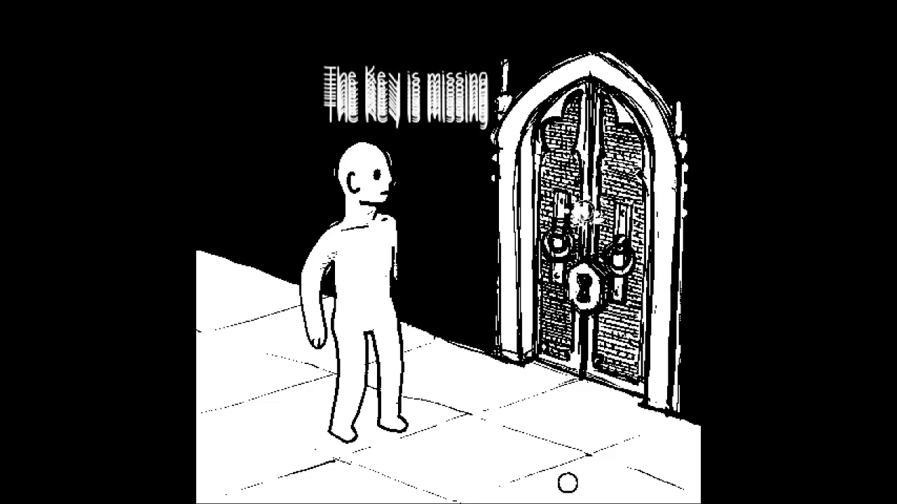